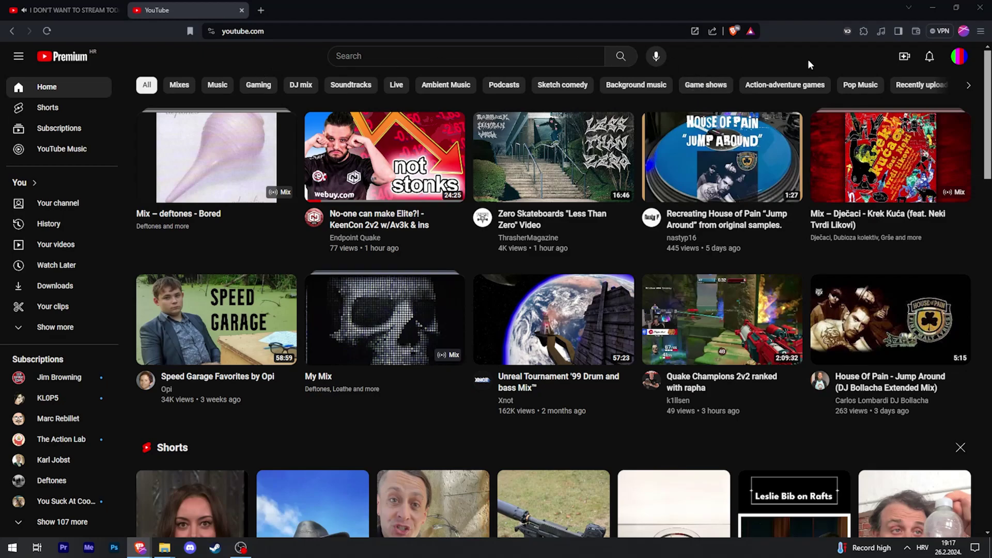
Step: Go to YouTube Settings and open 'Purchases and memberships' to see the Premium family plan
{"action": "left_click", "coordinate": [959, 56]}
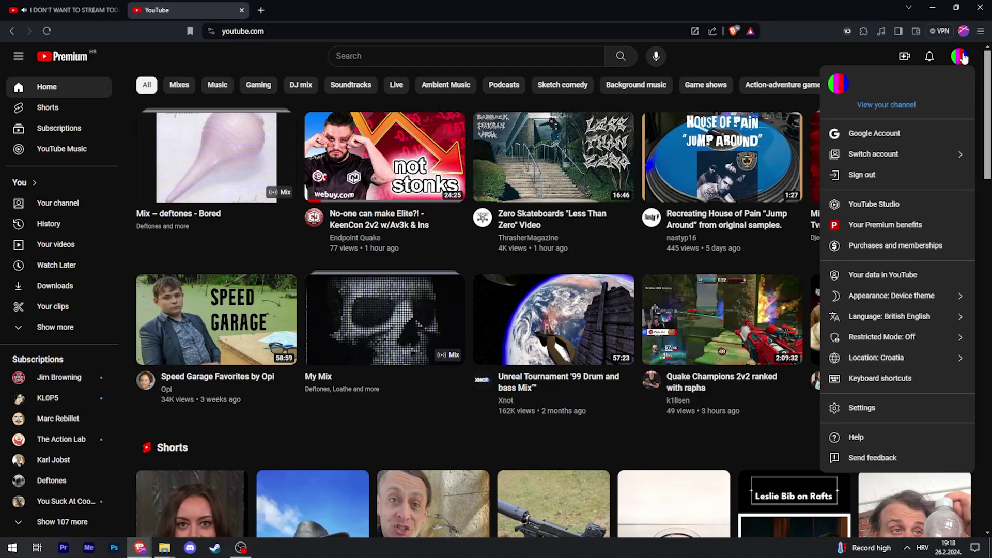
{"action": "left_click", "coordinate": [862, 408]}
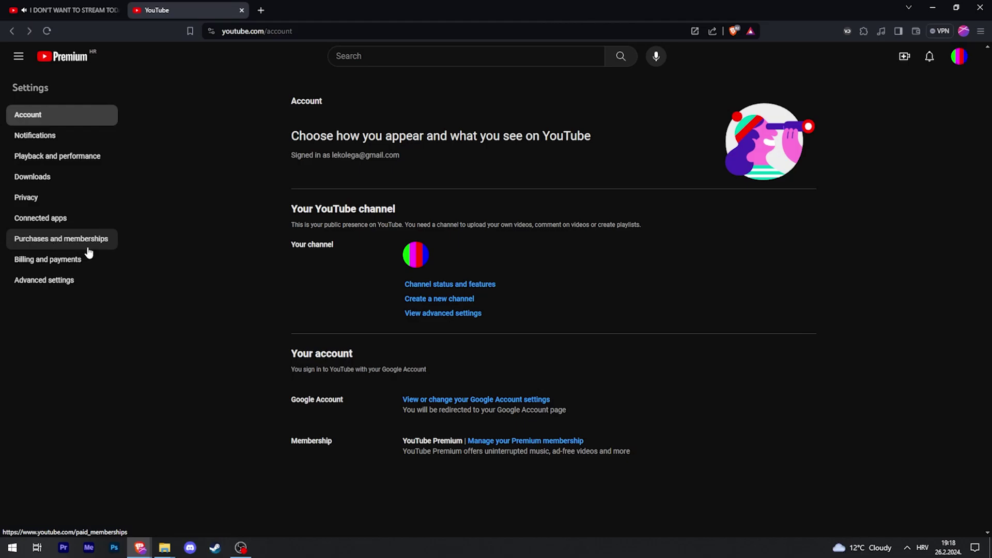
{"action": "left_click", "coordinate": [61, 239]}
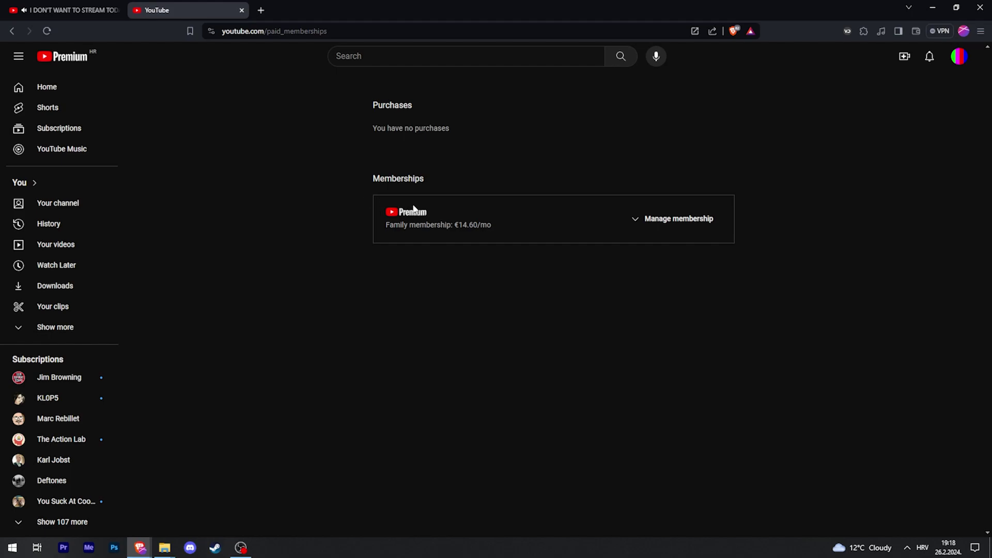
Step: Expand the Premium membership and highlight its next billing date, 6 Mar 2024
{"action": "left_click", "coordinate": [670, 221]}
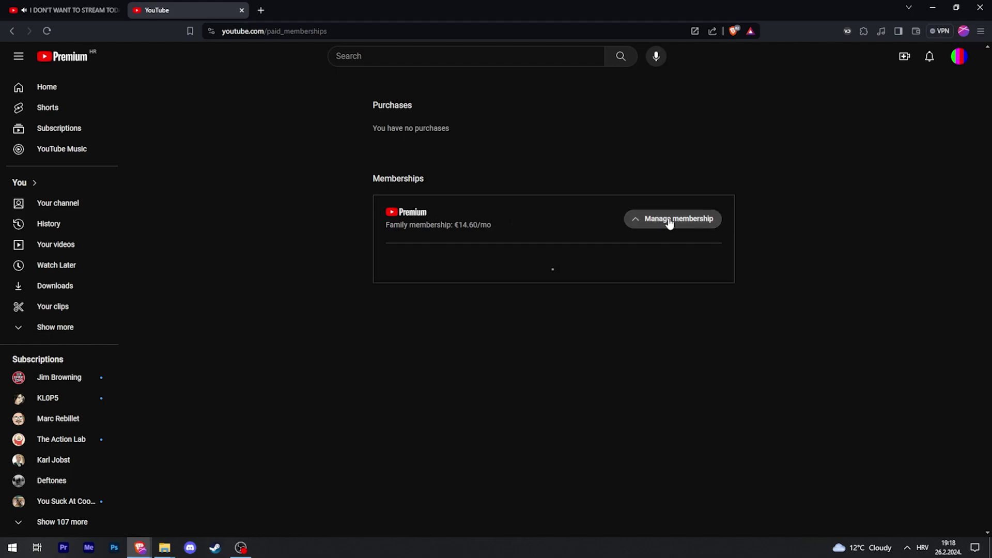
{"action": "left_click_drag", "start_coordinate": [383, 297], "coordinate": [486, 296]}
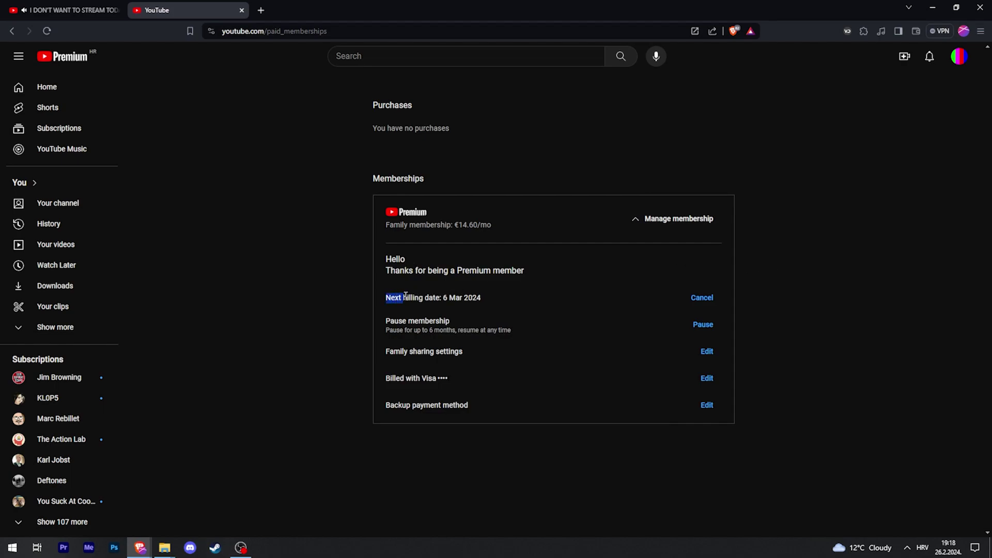
{"action": "left_click", "coordinate": [492, 297]}
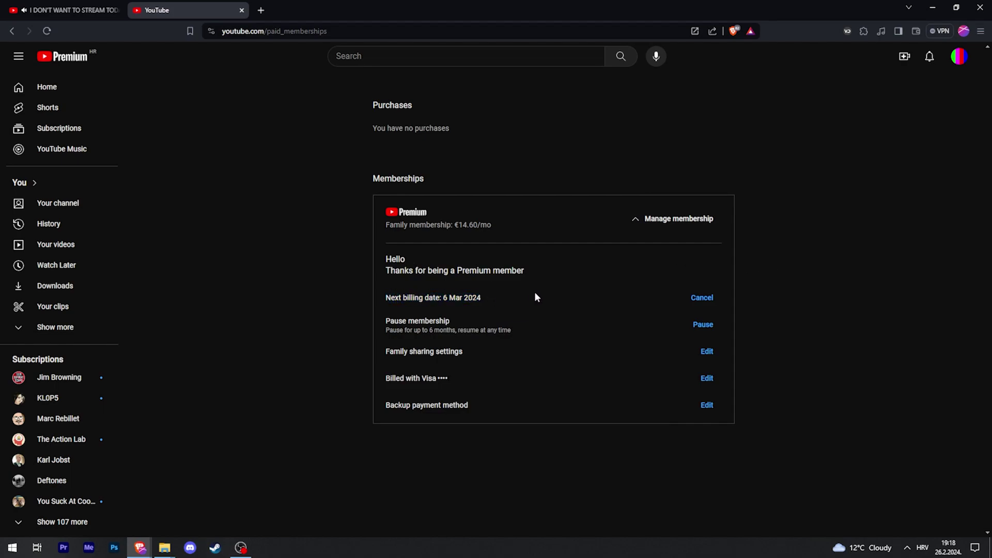
{"action": "left_click", "coordinate": [701, 298]}
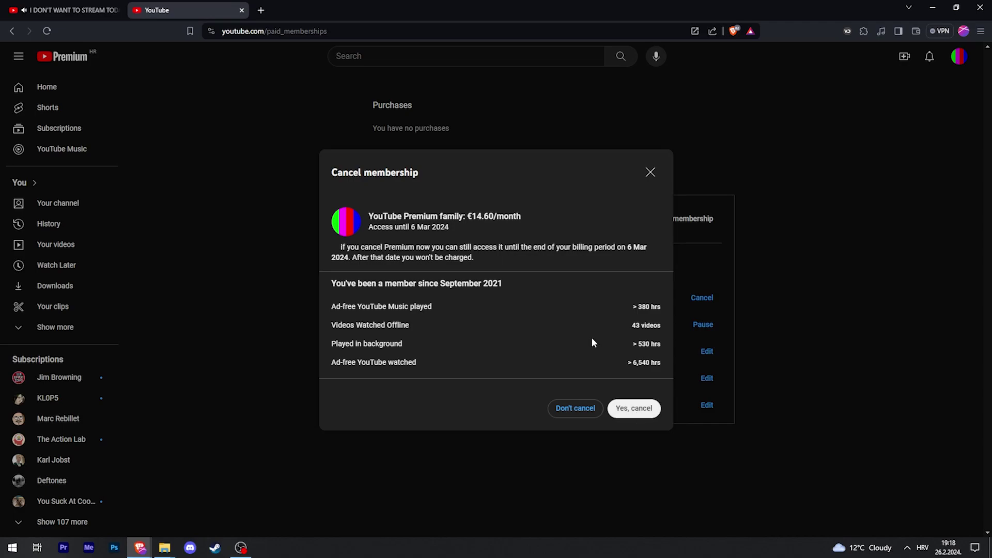
{"action": "left_click", "coordinate": [580, 411]}
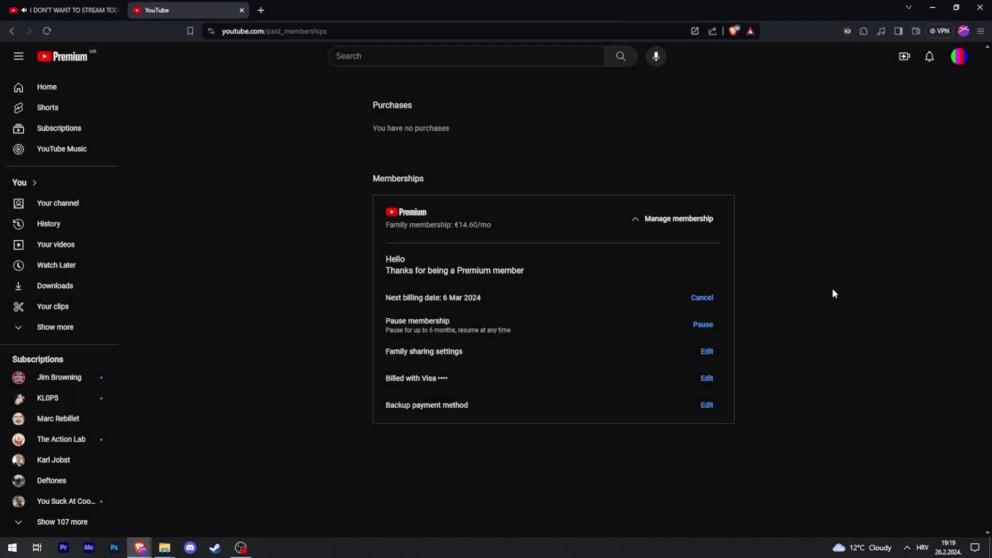